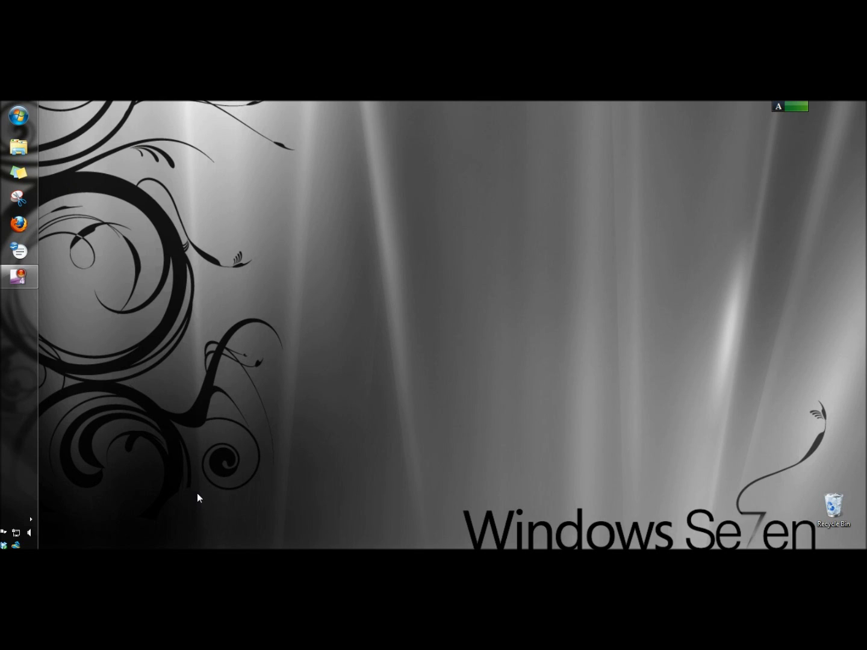
Step: In Firefox, search 'googledrive' and open the Google Drive result to reach My Drive
click(27, 226)
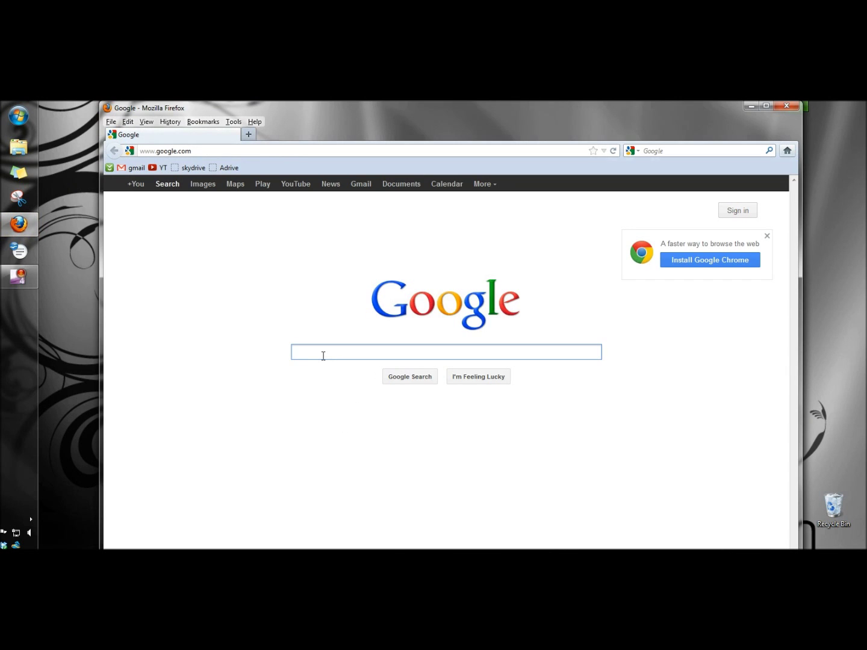
text(googledrive)
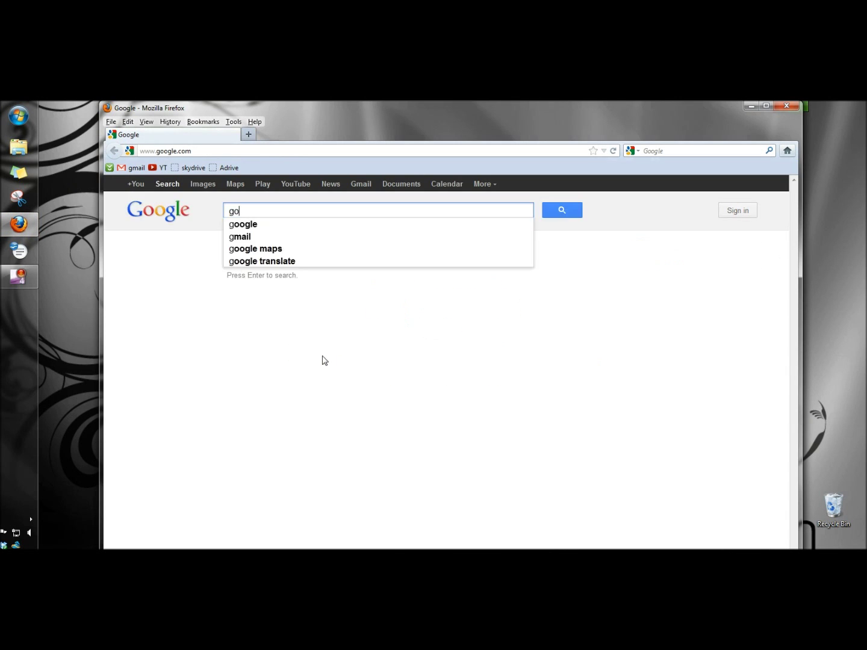
click(265, 368)
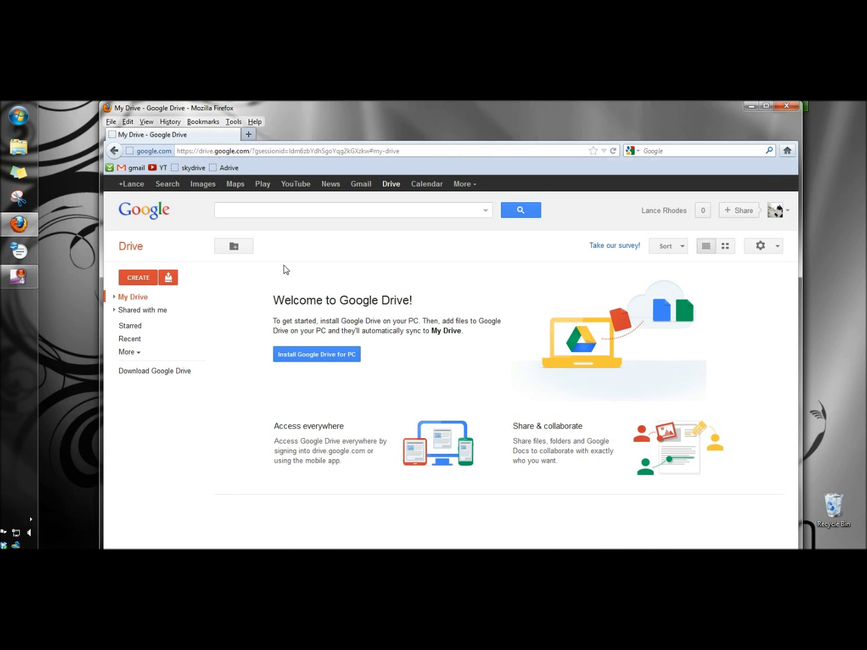
Step: Download Google Drive for PC and accept the terms to run the installer
click(304, 360)
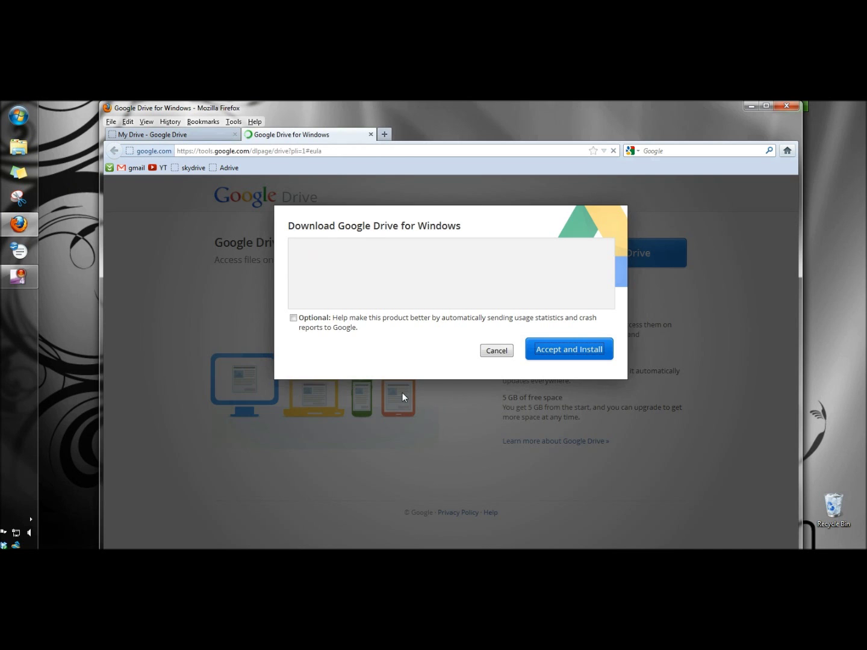
click(579, 357)
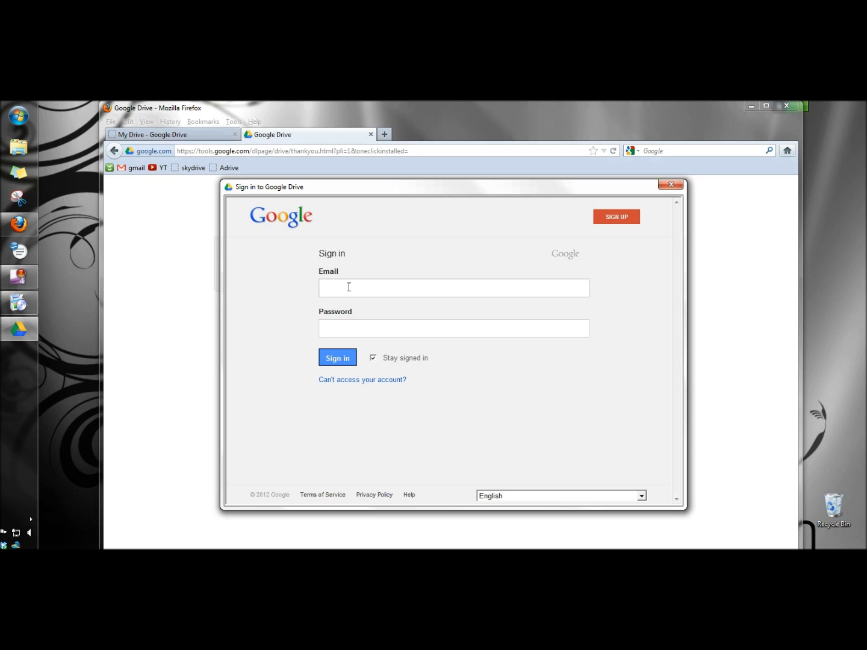
Step: Sign in, choose Advanced setup with 'Only sync some folders', and start syncing
text(xhu)
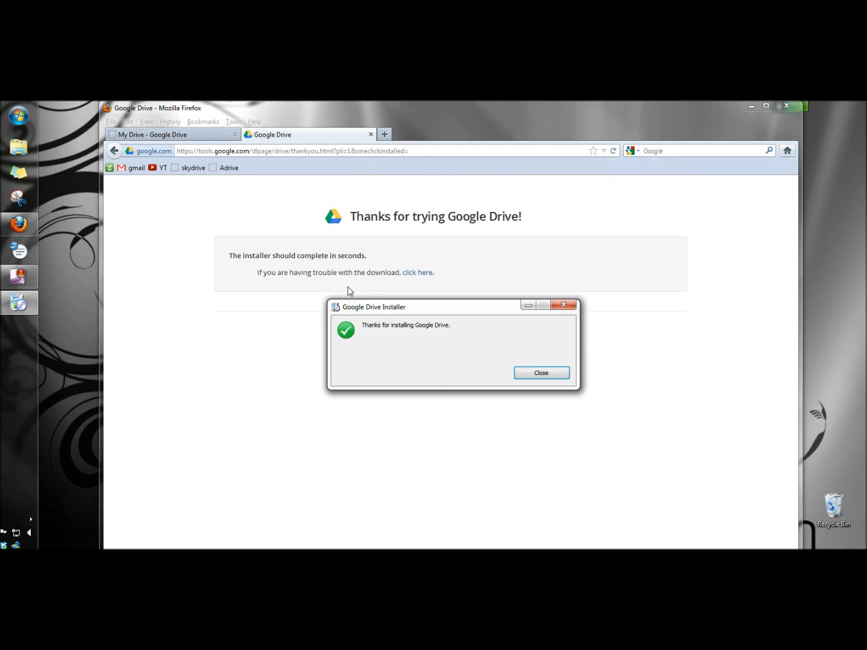
key(Return)
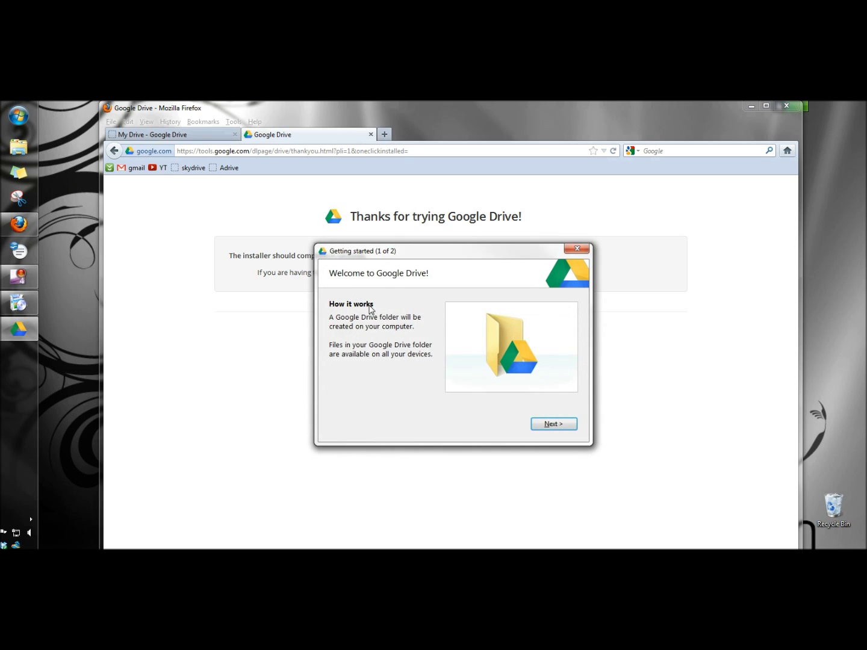
click(550, 424)
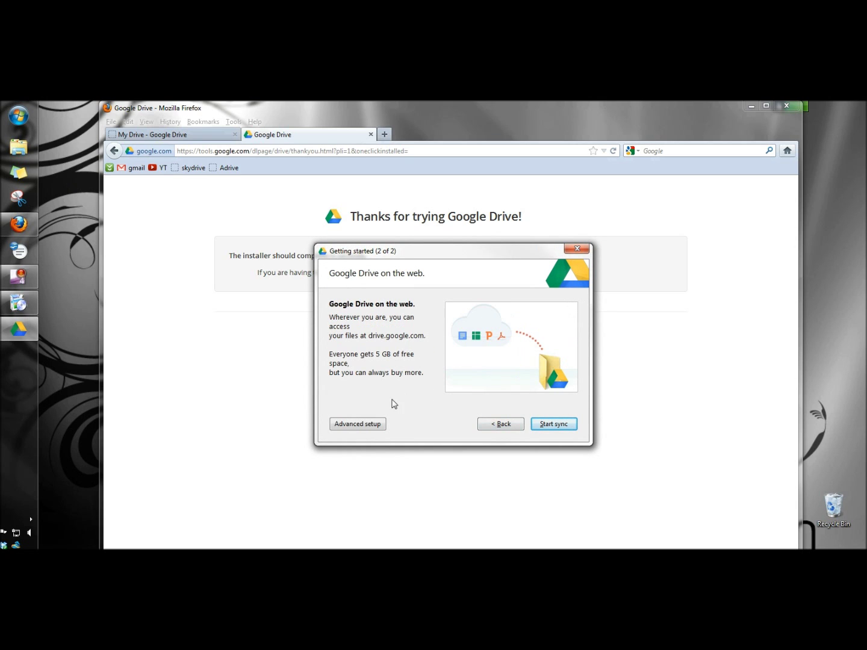
click(364, 424)
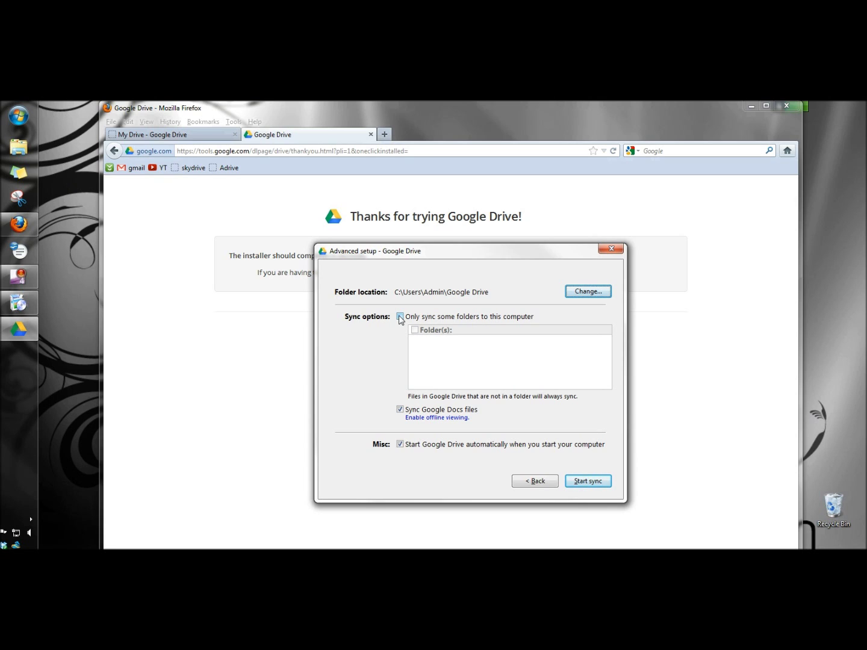
click(400, 317)
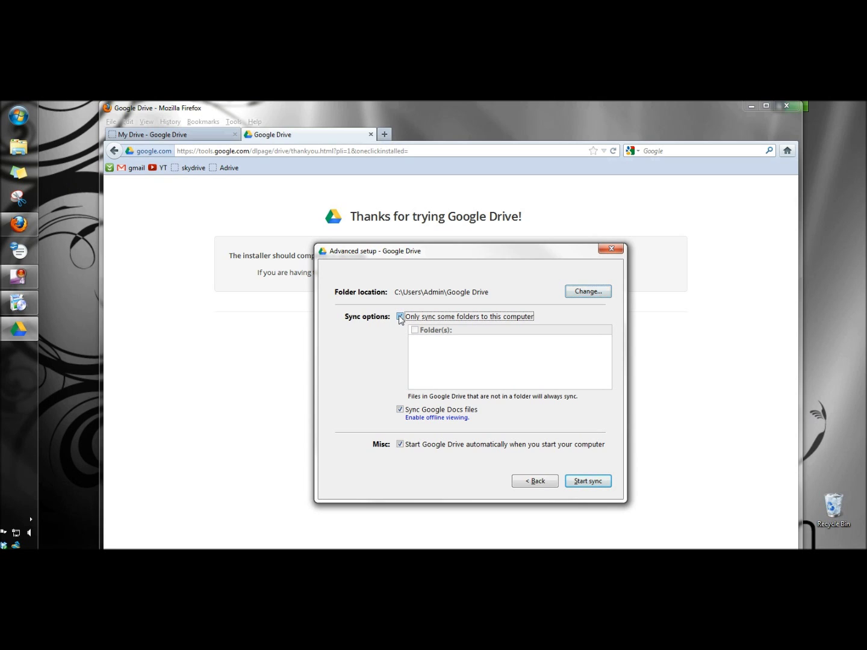
click(588, 481)
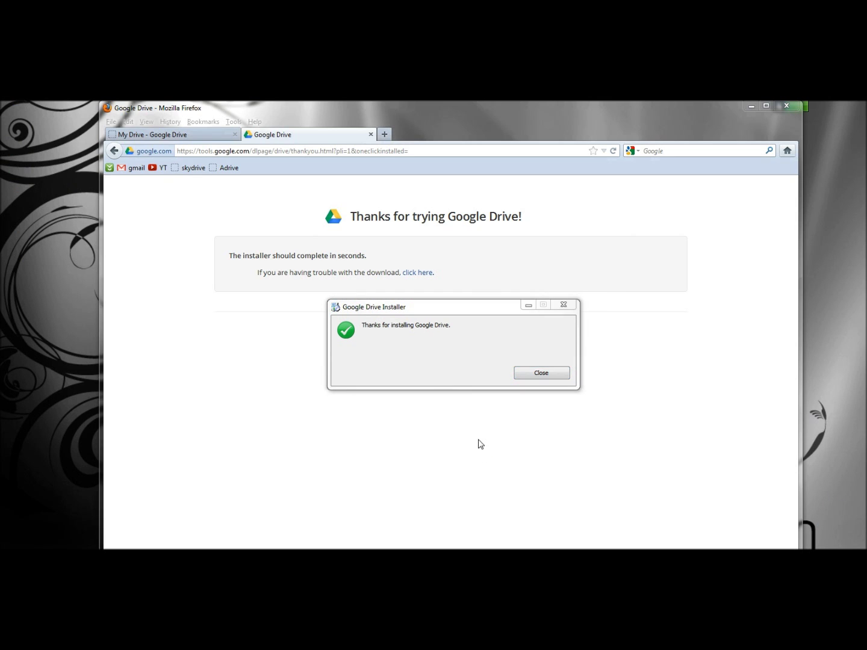
key(Return)
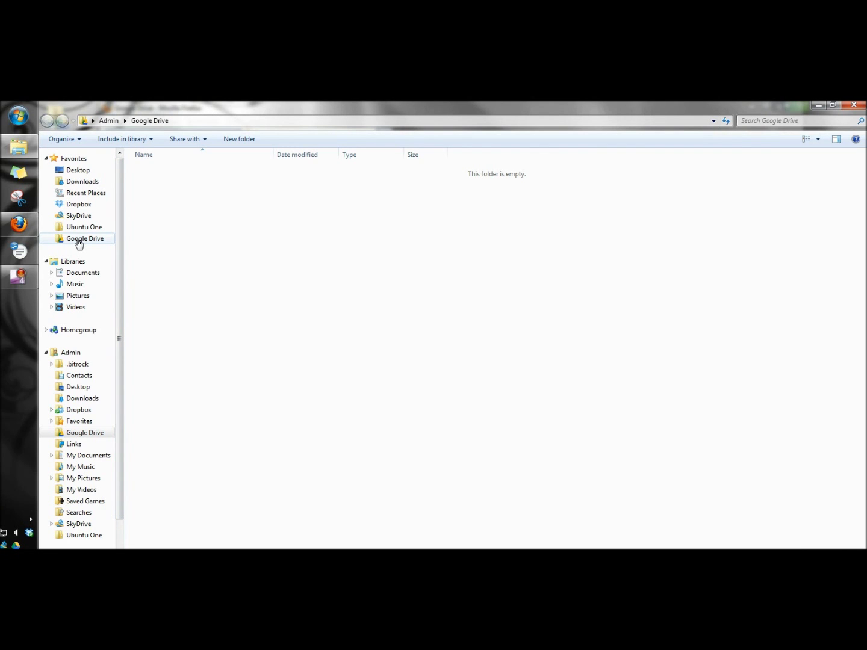
Step: Browse the Google Drive Favorites folder and Documents, returning to the empty Google Drive folder
click(78, 242)
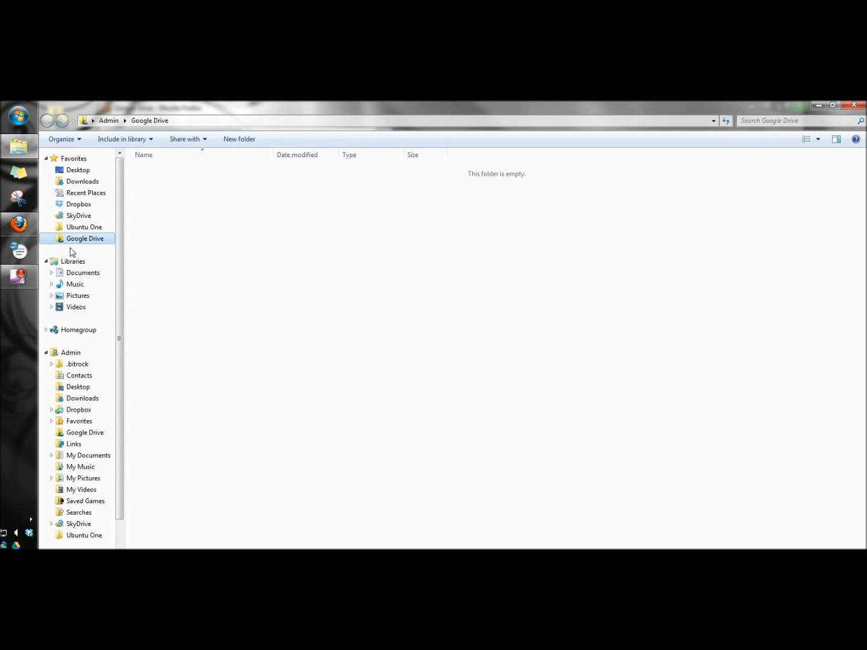
click(83, 274)
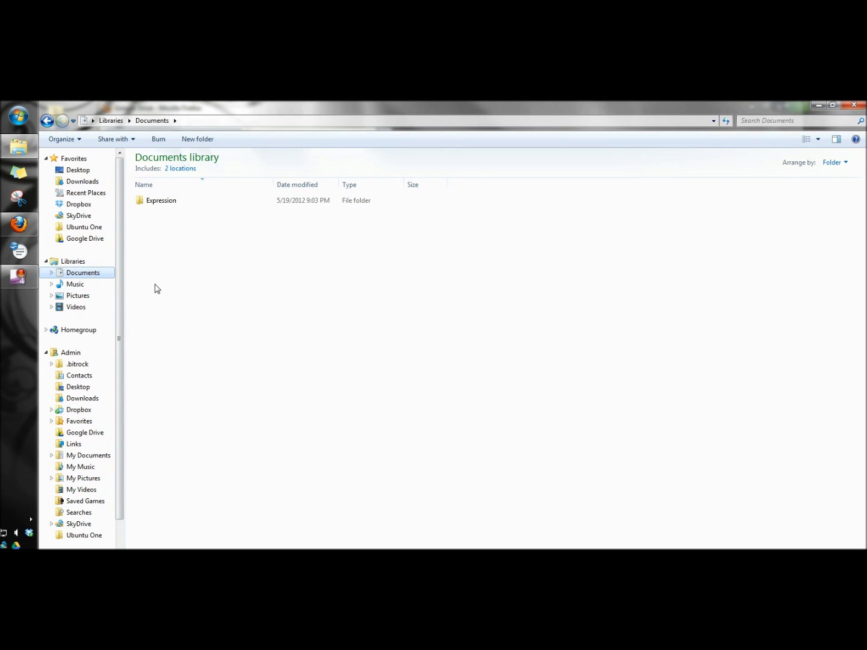
click(85, 241)
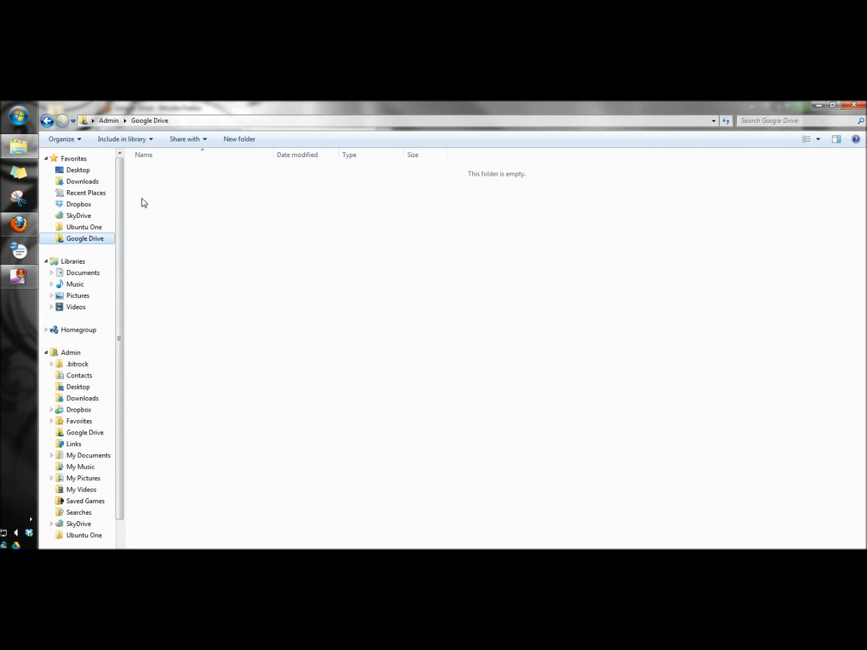
Step: Create a new folder named 'fun' in the Google Drive folder and open it
right_click(153, 171)
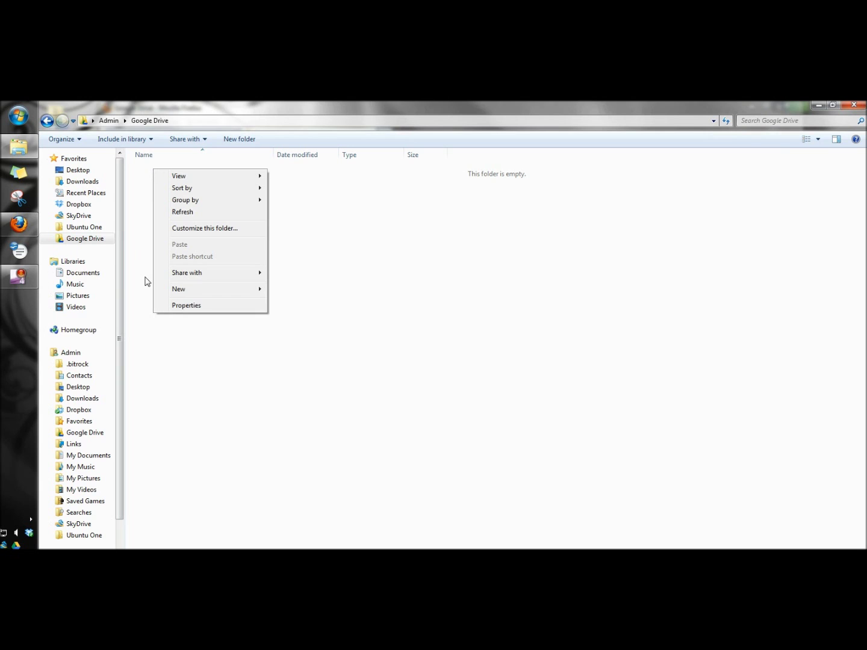
mouse_move(249, 294)
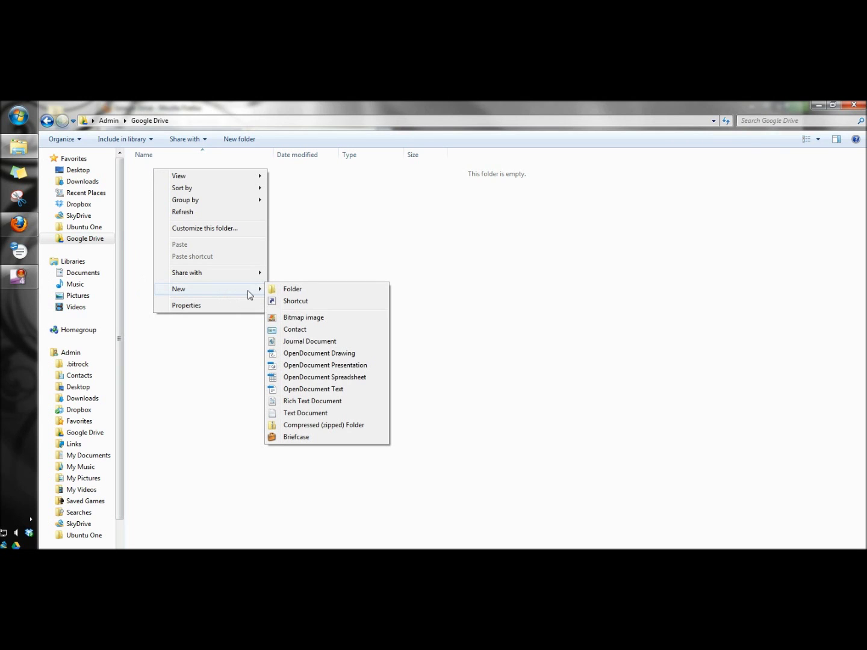
click(290, 293)
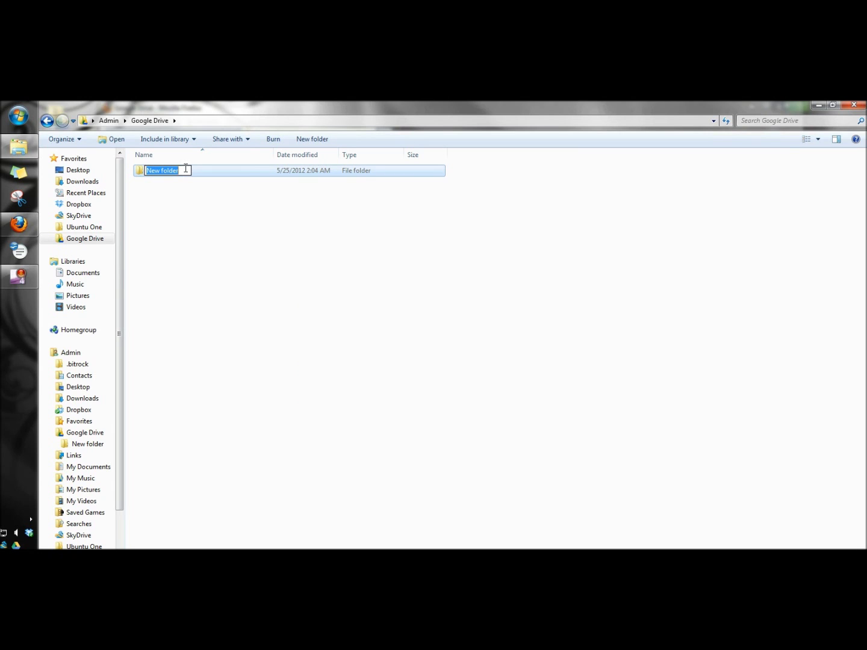
text(fun)
click(175, 246)
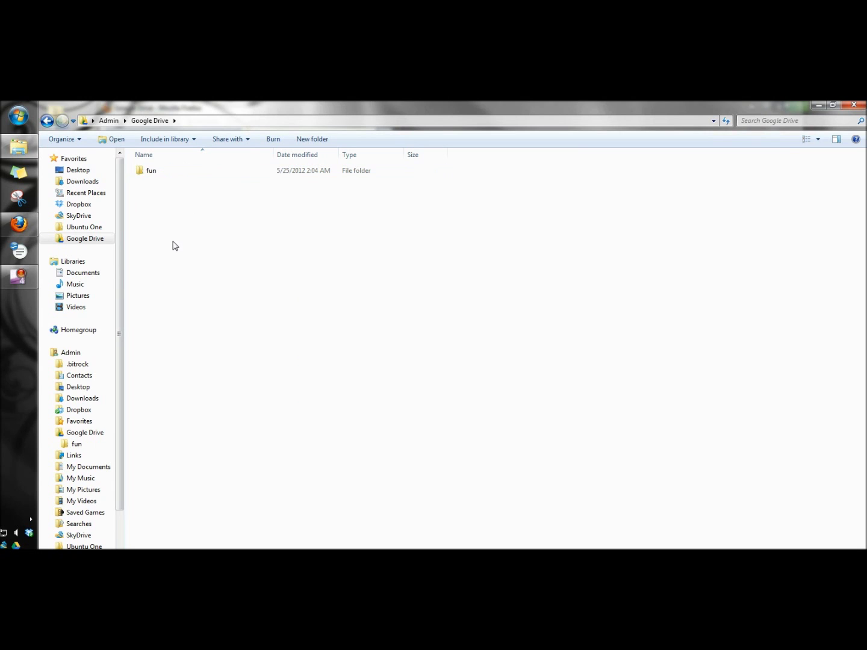
click(151, 174)
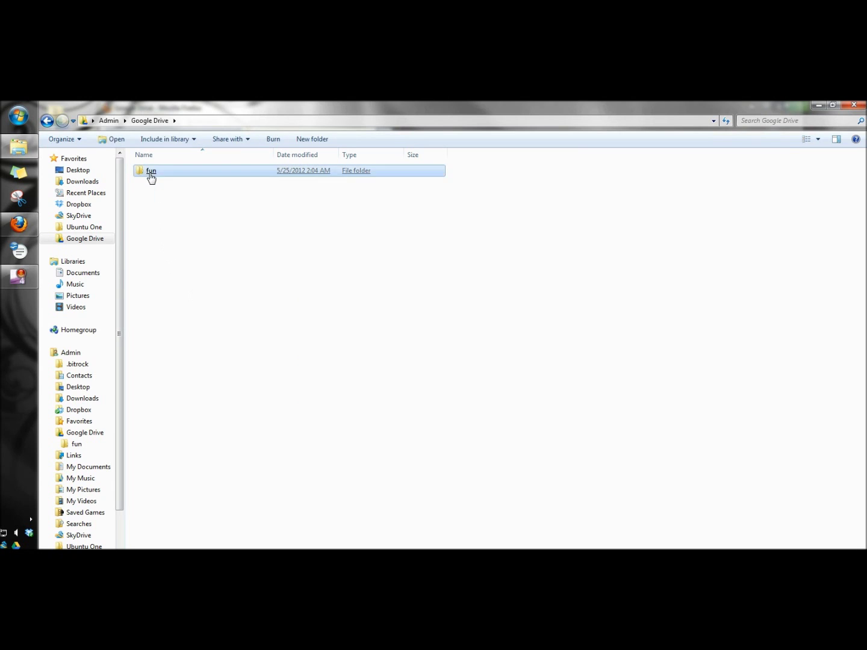
double_click(152, 175)
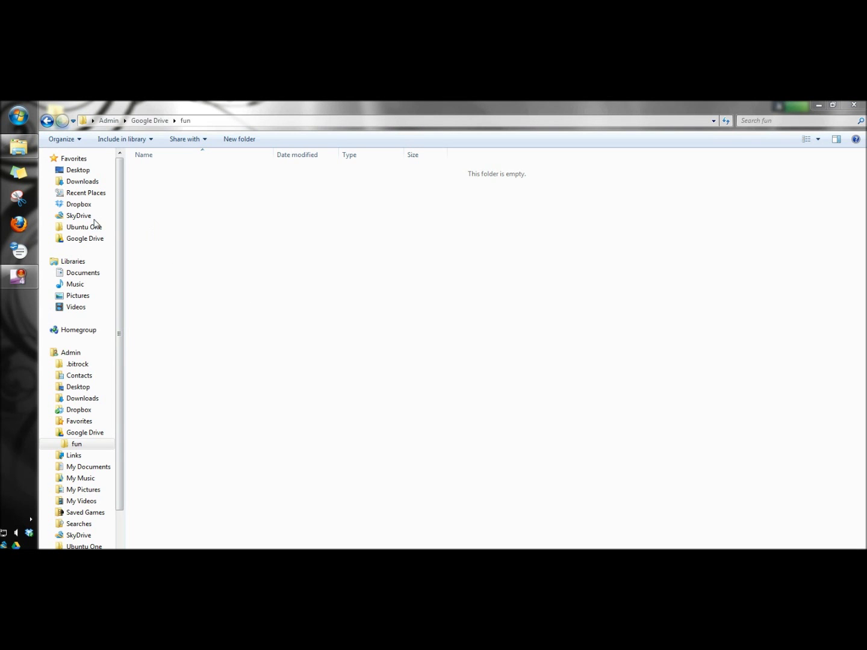
Step: Sign in to Google in Firefox and go to the Google Drive website
click(18, 223)
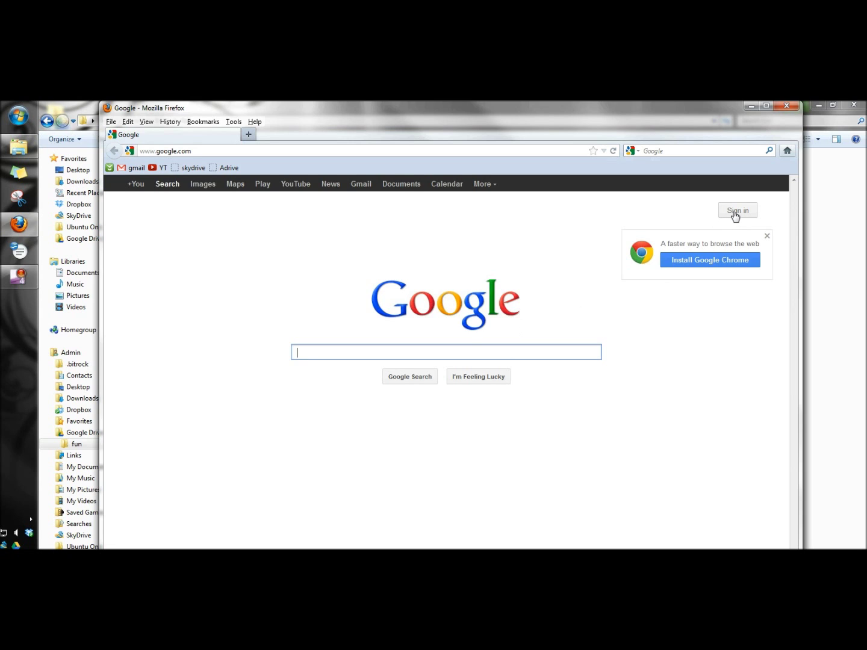
click(735, 212)
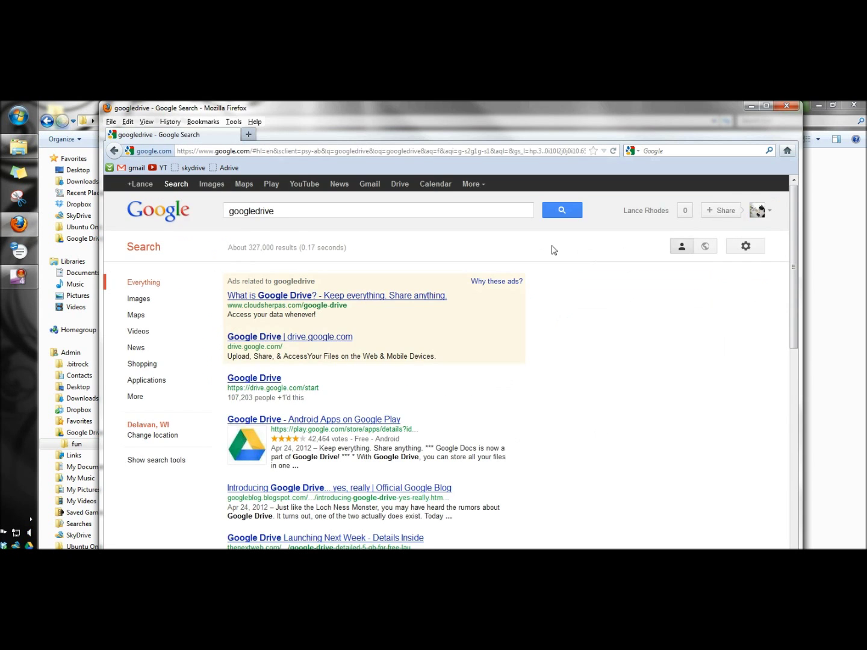
click(399, 184)
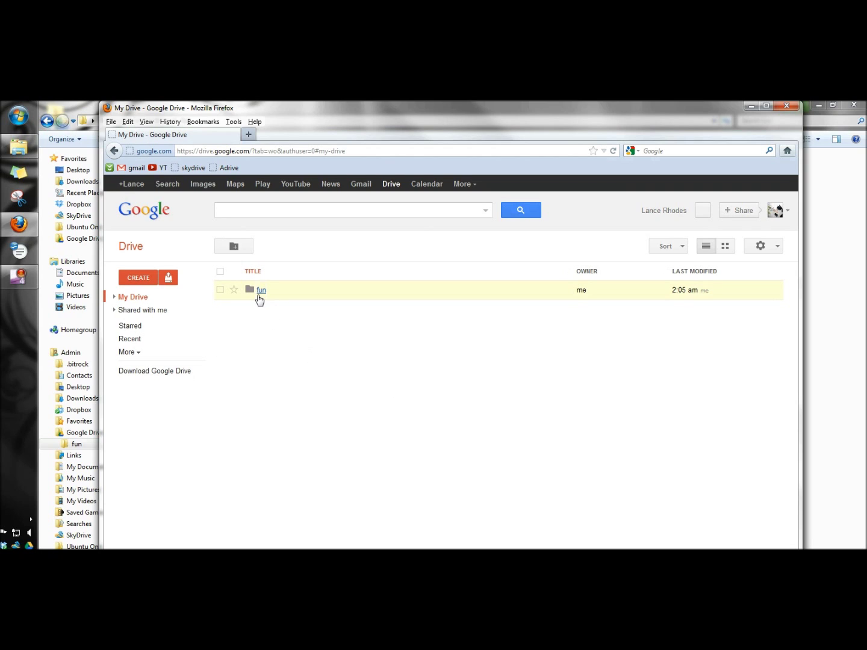
Step: Trash the 'fun' folder on the website, then view Shared with me
click(220, 292)
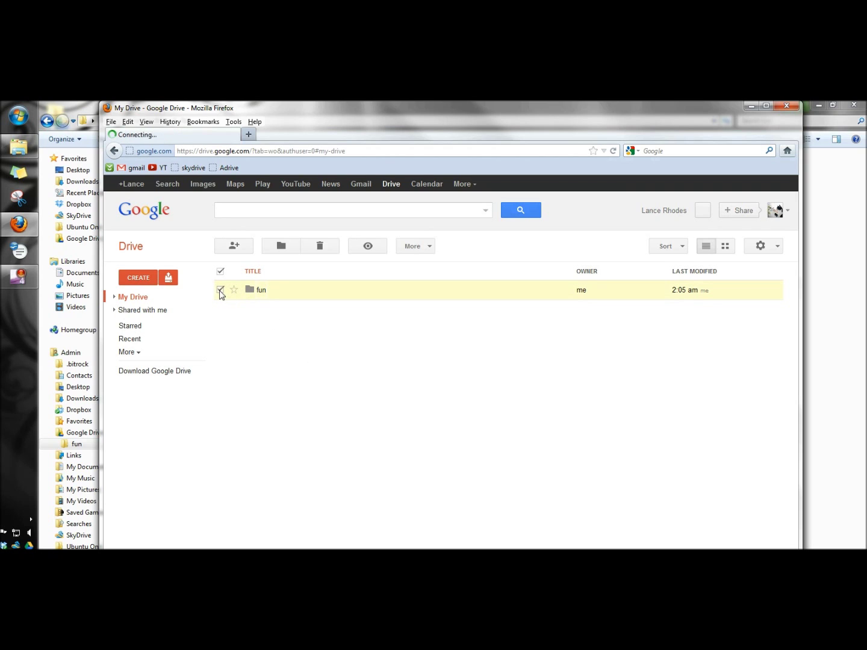
click(320, 246)
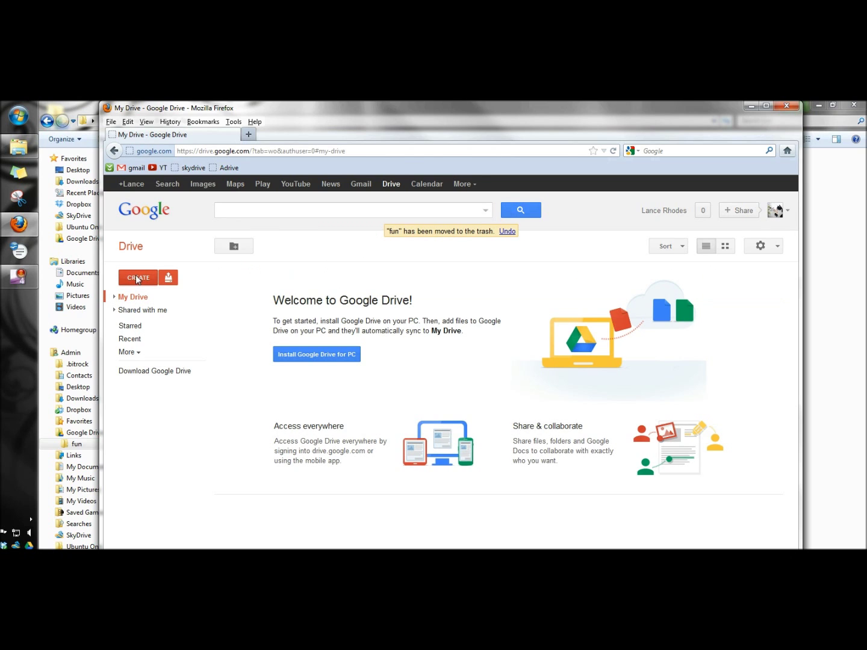
click(143, 311)
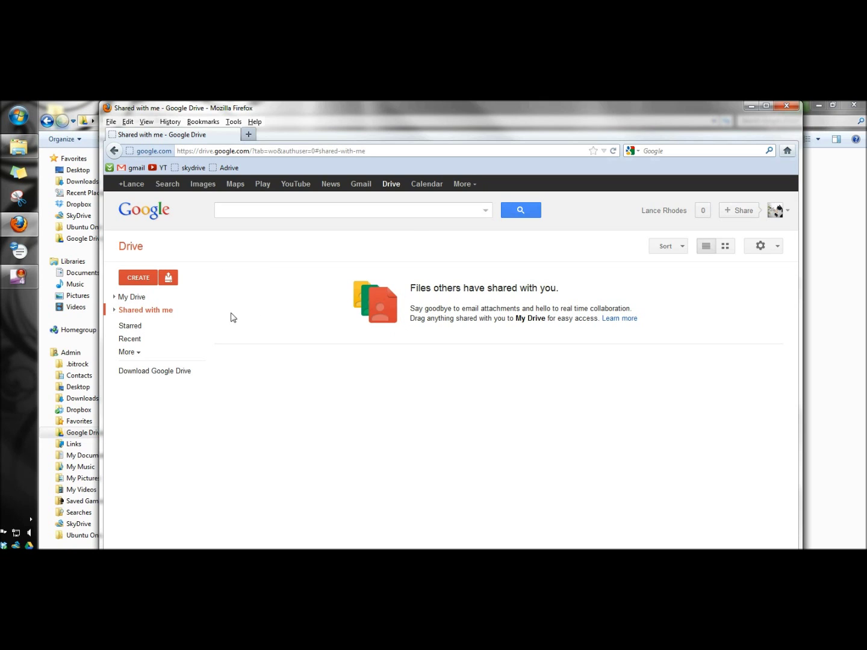
Step: Check the Starred and Recent pages, expand More views, and close the search filter options
click(130, 327)
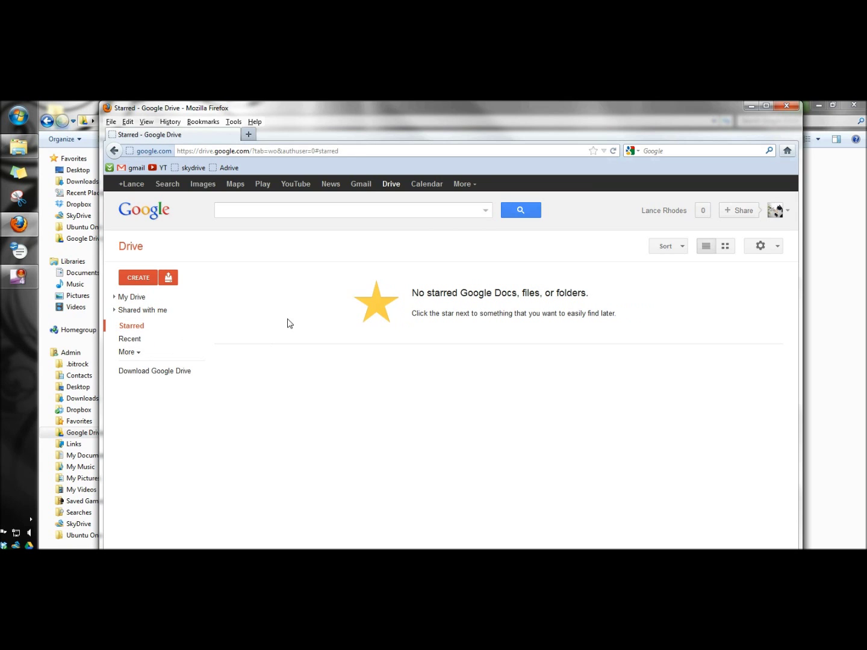
click(142, 342)
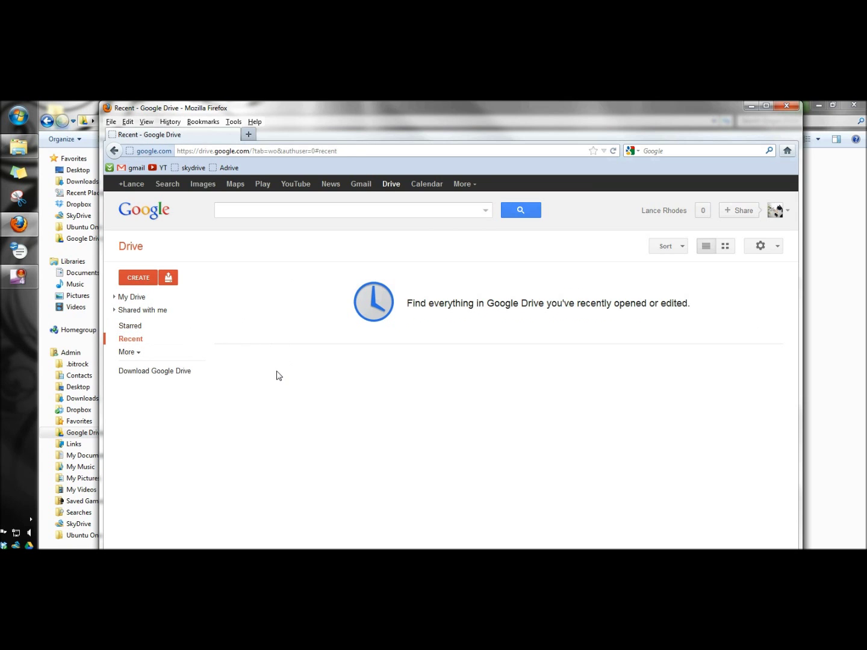
click(126, 352)
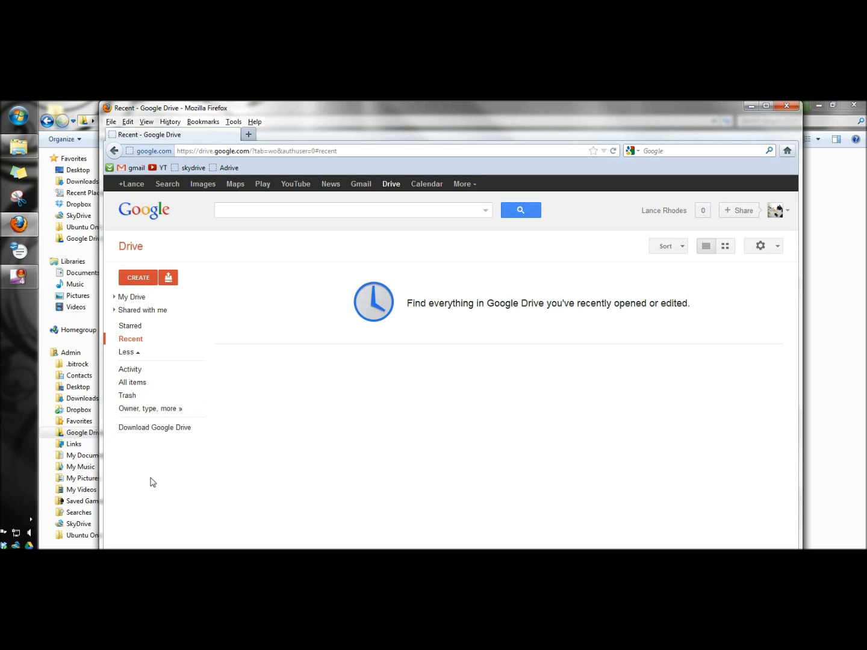
click(170, 409)
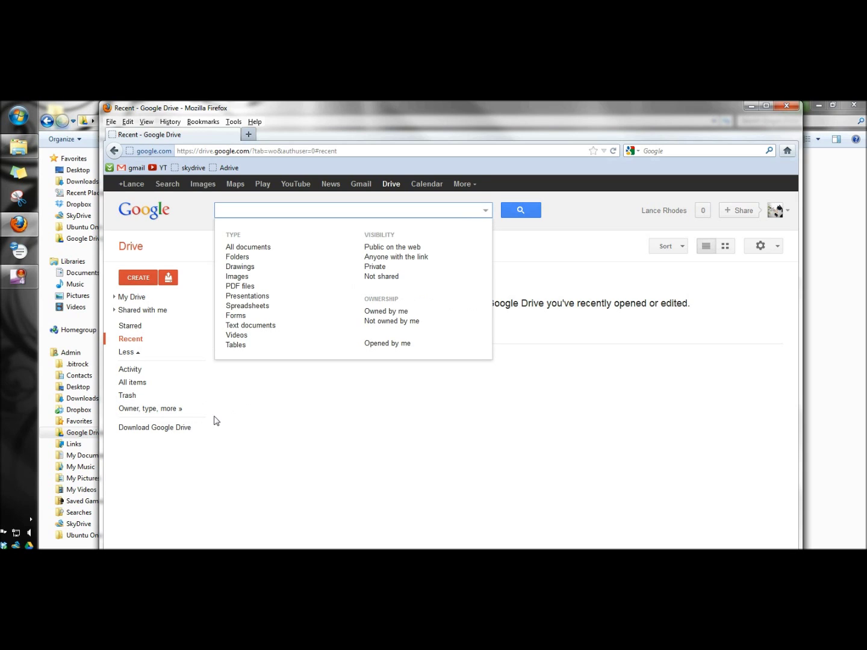
click(304, 424)
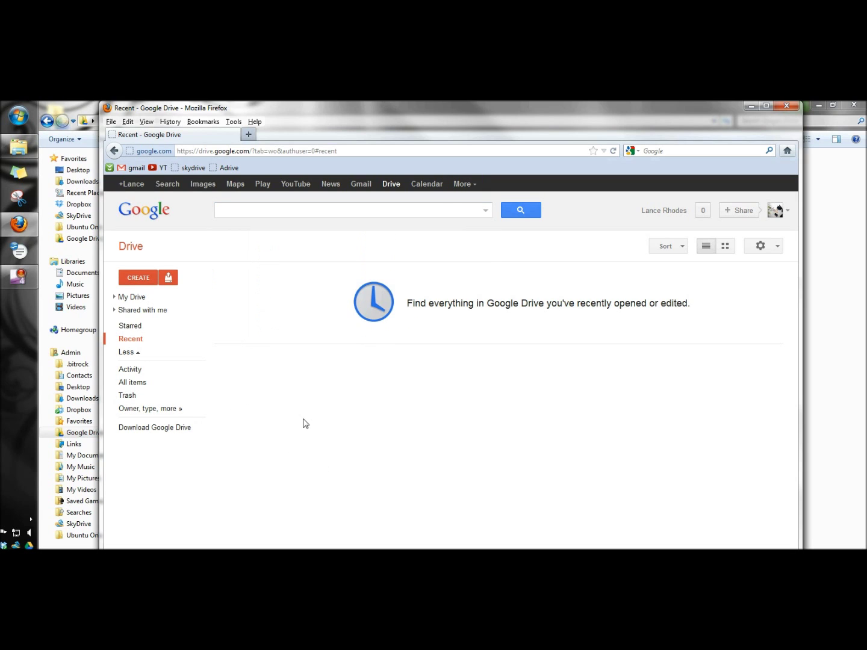